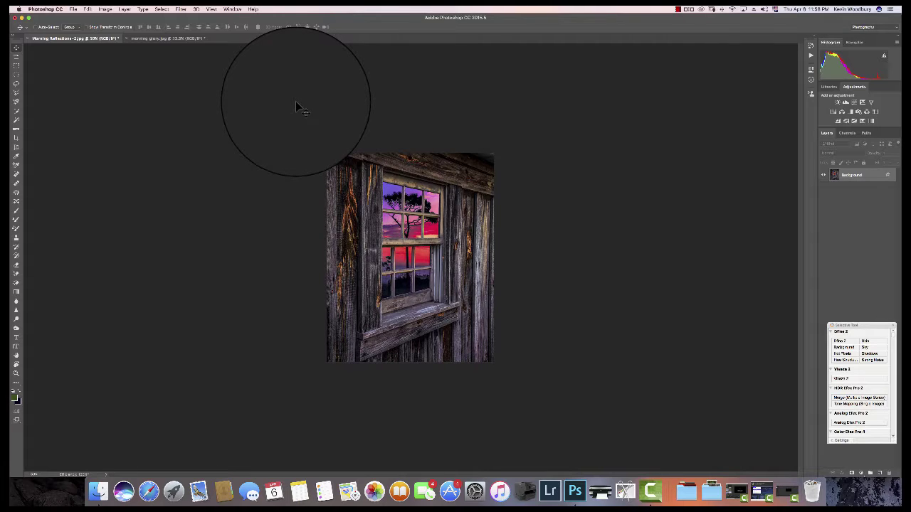
Compare the morning glory beach image and barn window photo, zooming the beach image to 50%.
click(168, 39)
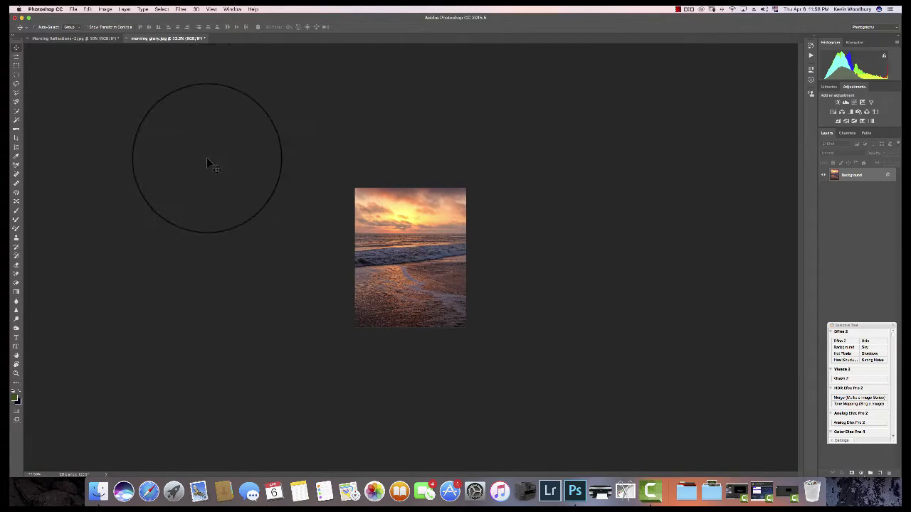
click(103, 40)
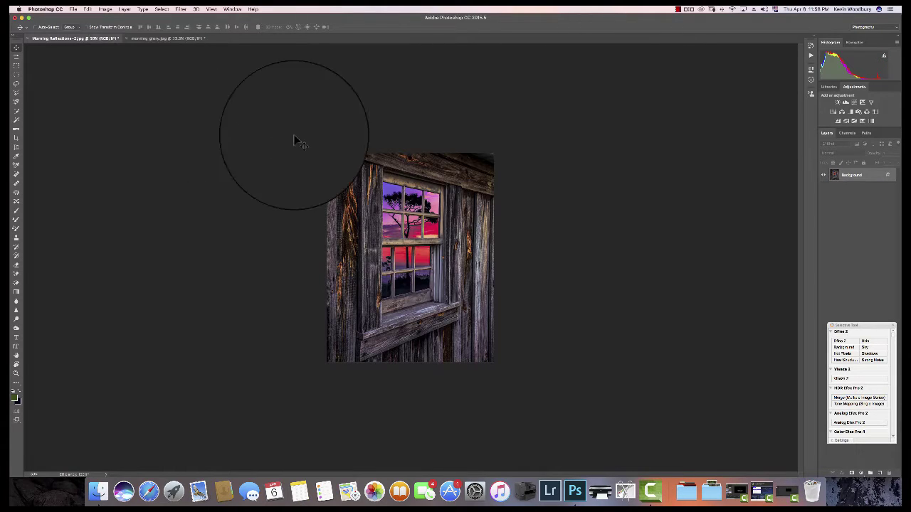
click(158, 40)
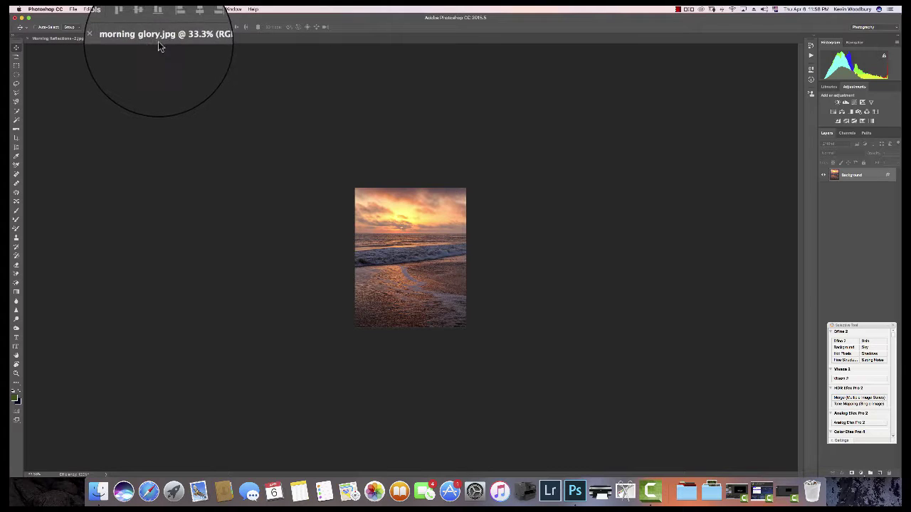
key(super+equal)
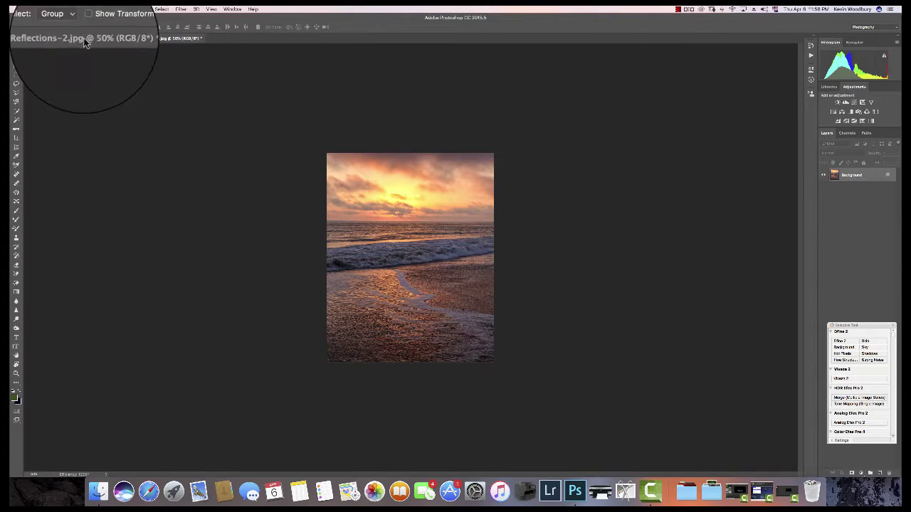
click(86, 38)
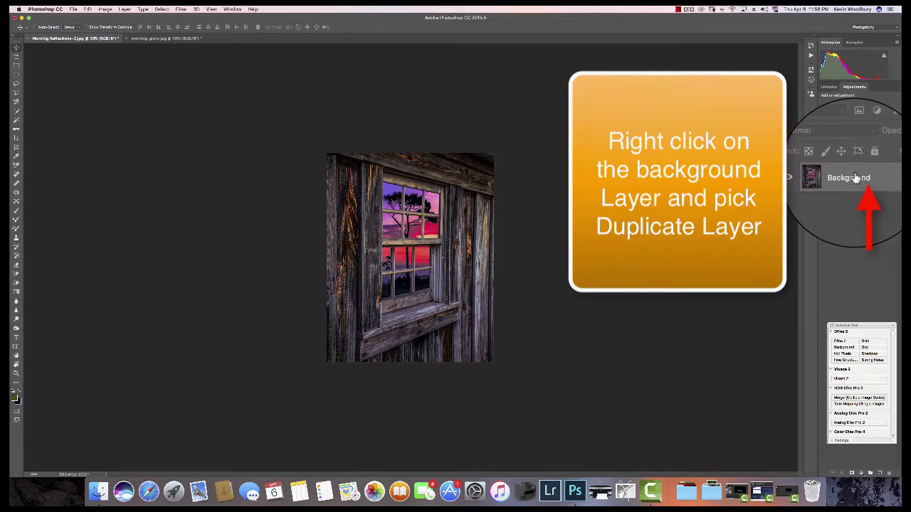
Duplicate the Background layer into a Background copy layer.
right_click(851, 177)
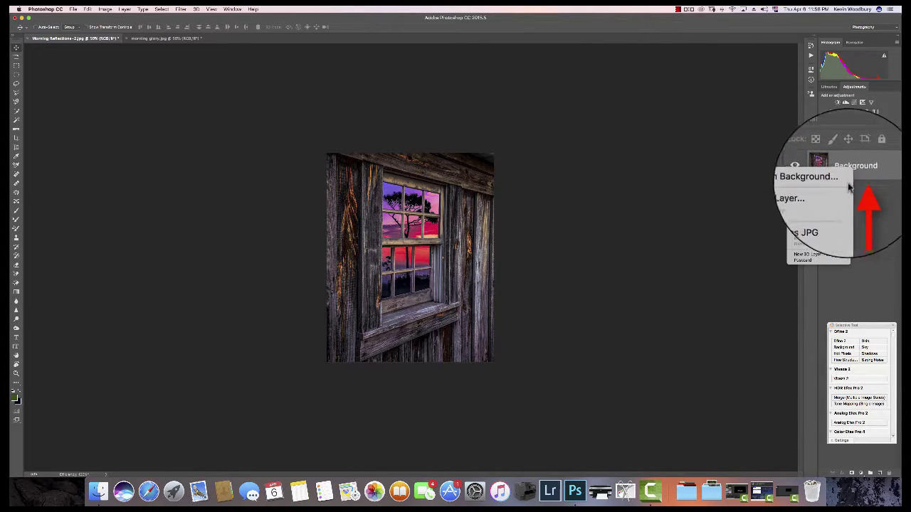
click(823, 192)
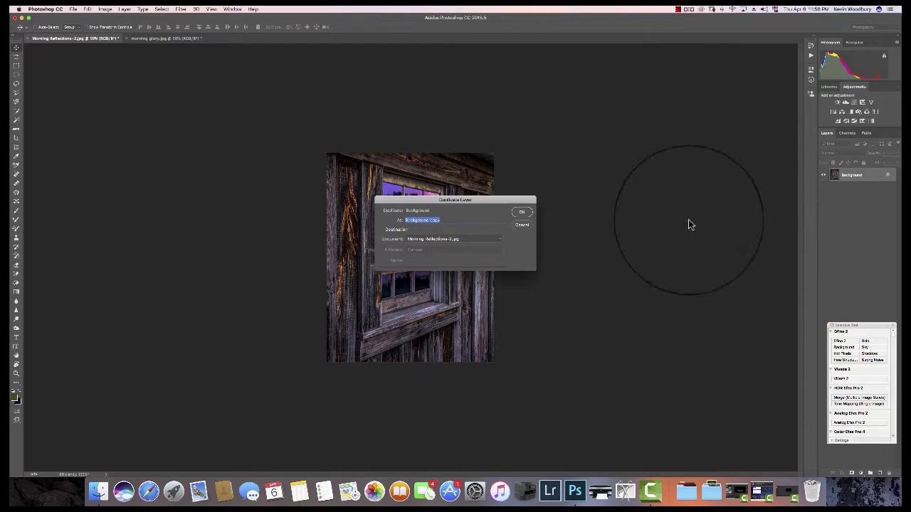
click(522, 214)
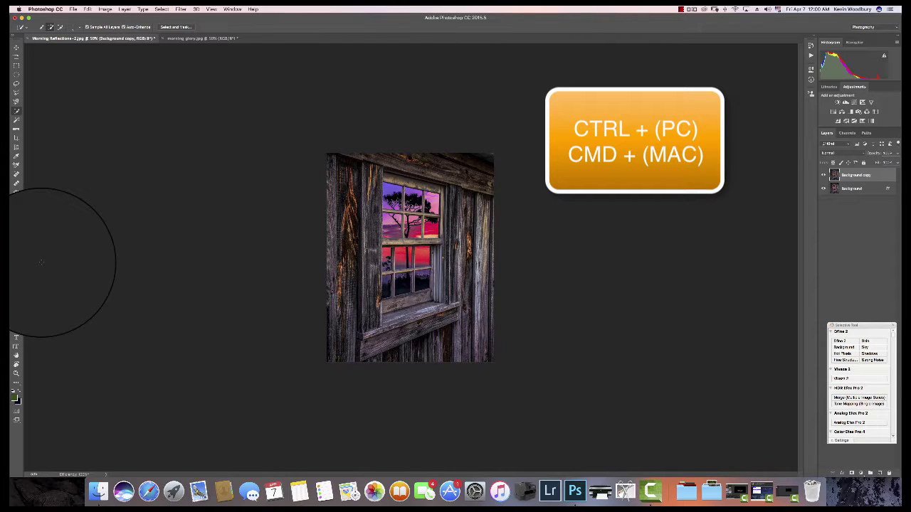
Zoom in to 200% so the window's glass panes fill the screen.
key(super+plus)
key(super+plus)
key(super+plus)
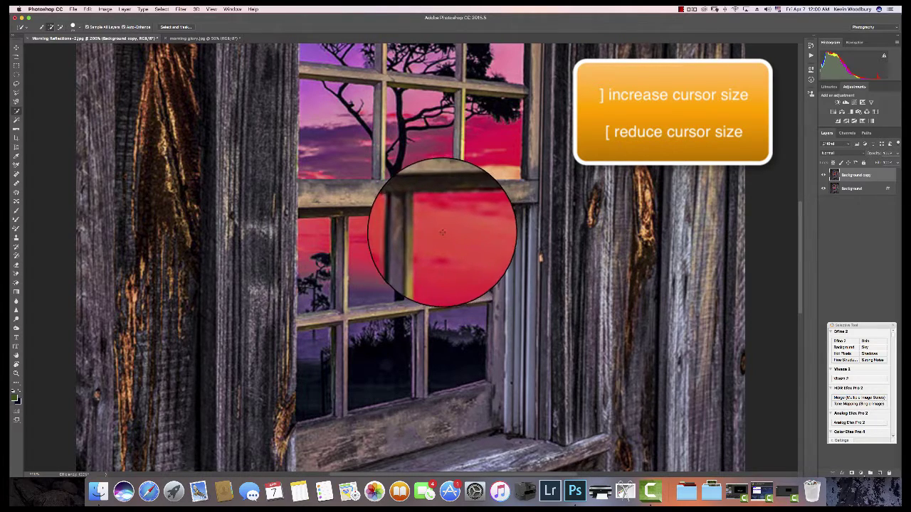
Select the red-sky glass pane in the lower half of the window.
click(450, 238)
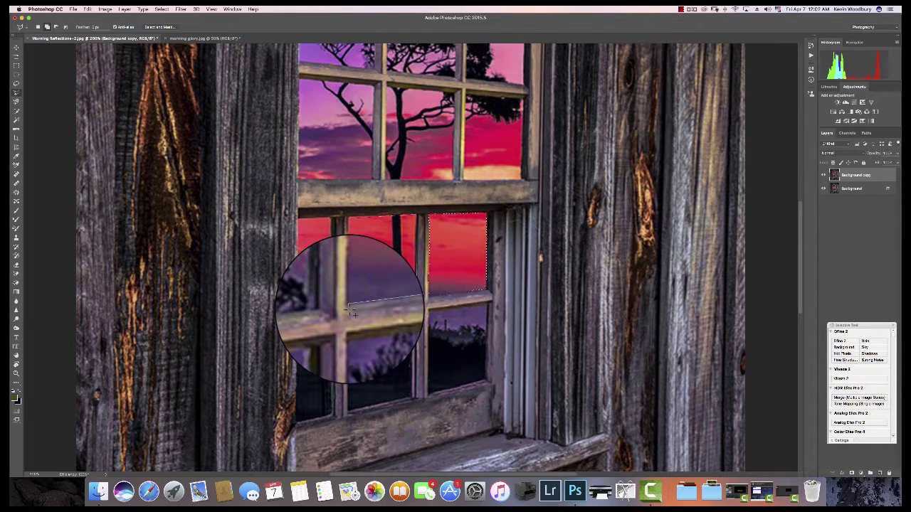
Extend the polygon selection to the lower-left corner of the neighbouring pane.
click(350, 300)
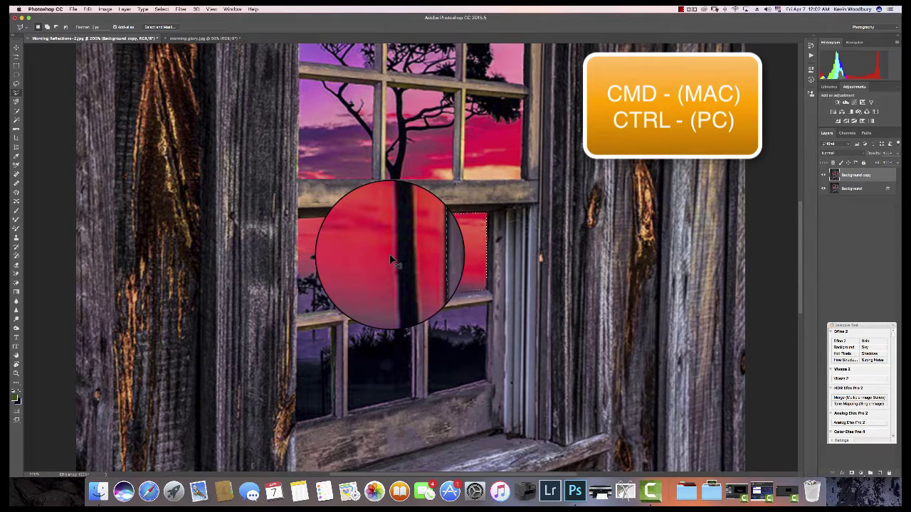
Zoom out to show the whole barn window and bring up the Select menu.
key(super+minus)
key(super+minus)
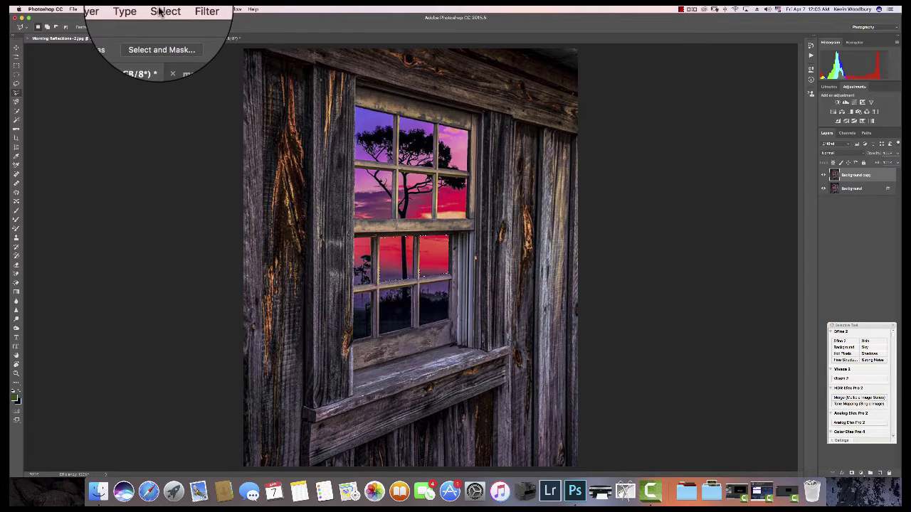
click(159, 9)
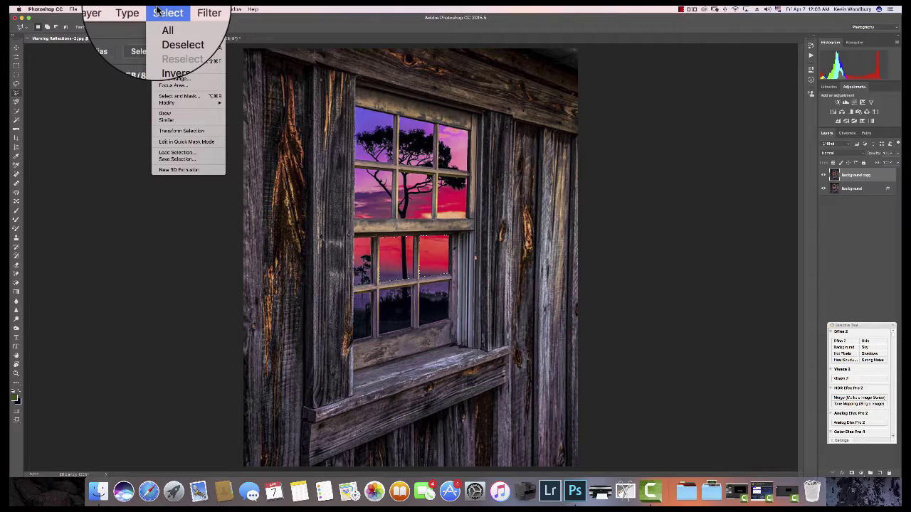
Load the saved 'window' channel as the active pane selection.
click(213, 152)
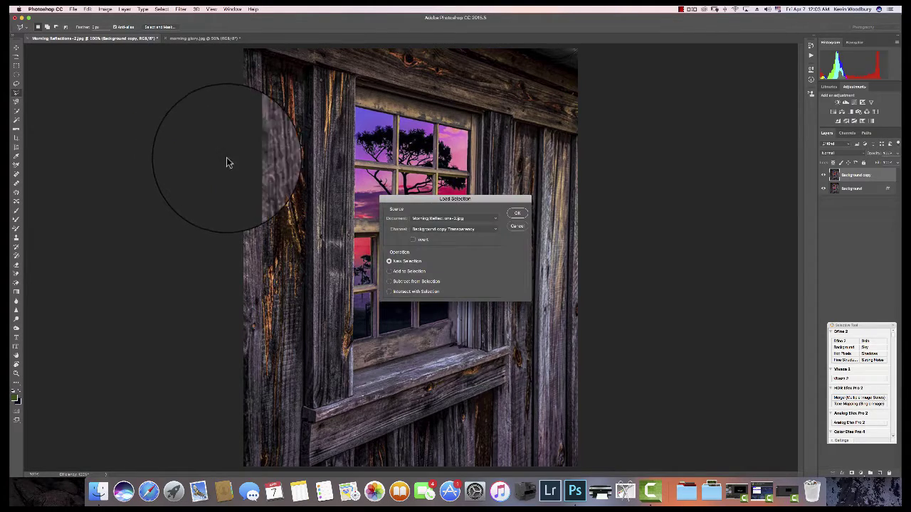
click(427, 229)
click(421, 245)
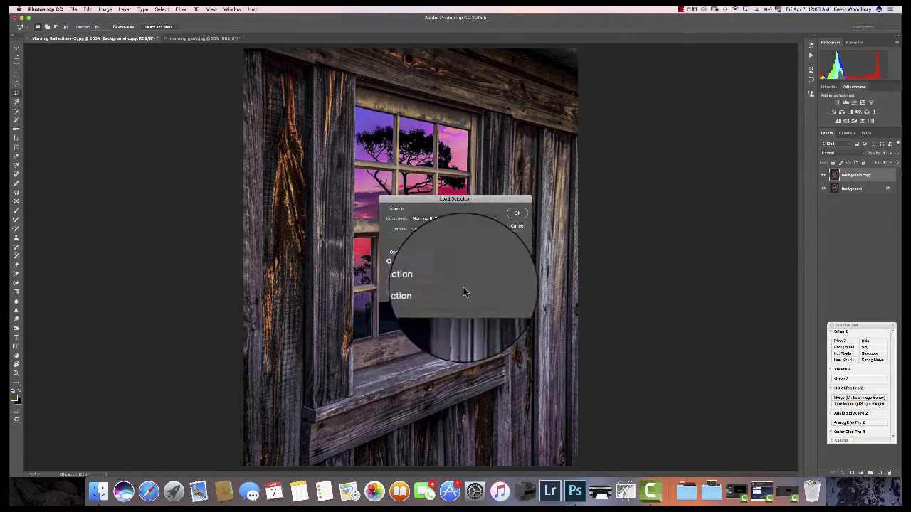
click(515, 215)
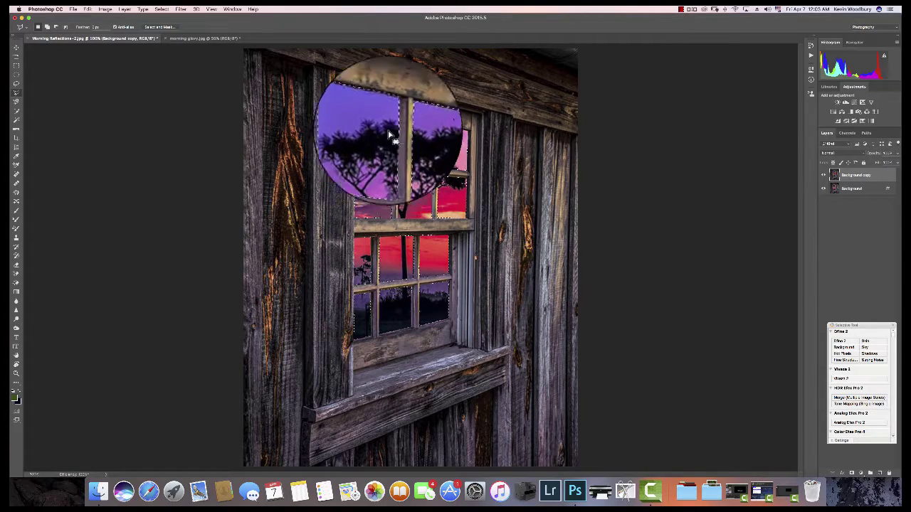
Save the full pane selection into the existing 'window' channel, replacing its contents.
click(161, 9)
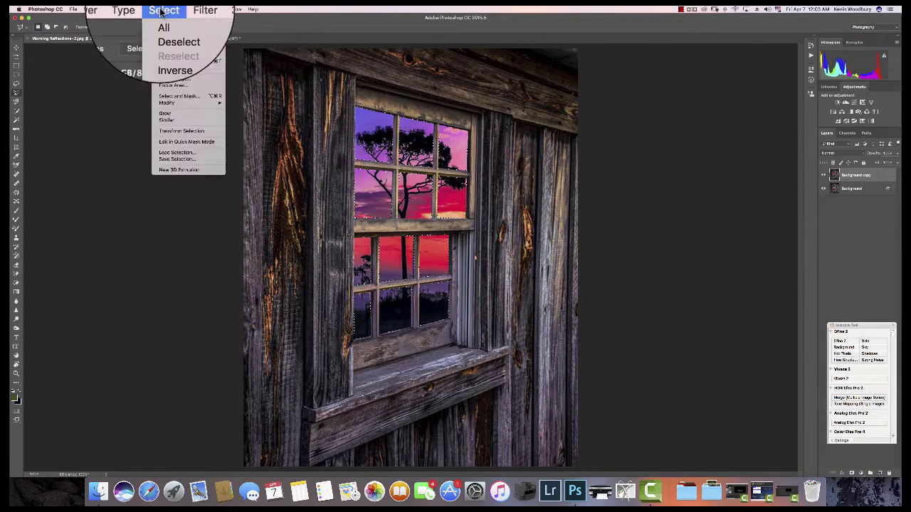
click(175, 158)
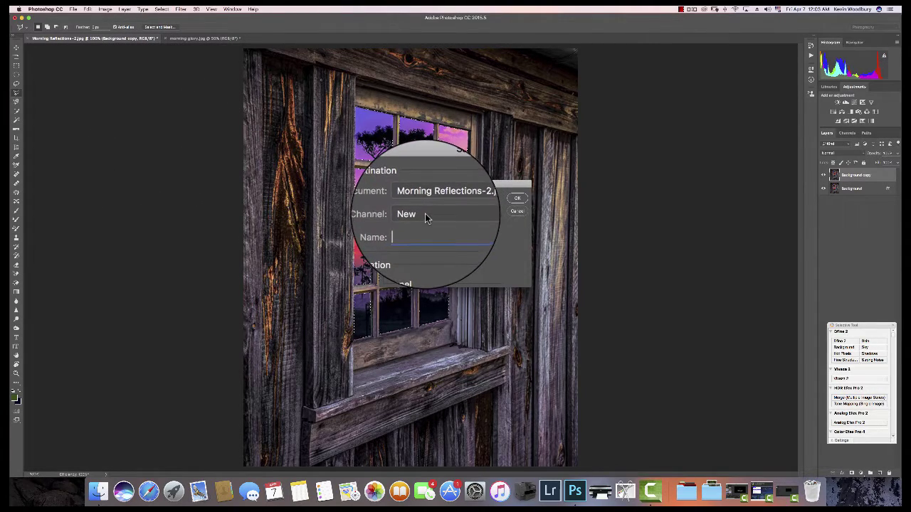
click(425, 214)
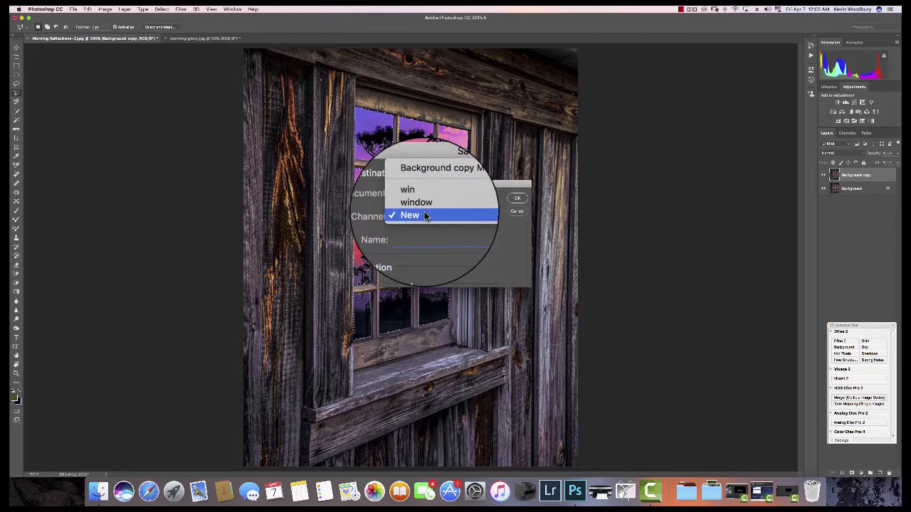
click(420, 209)
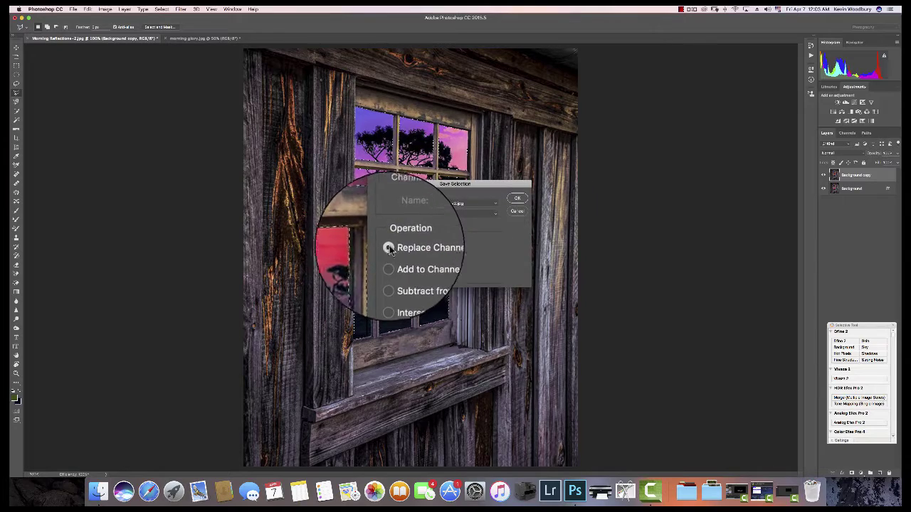
click(523, 204)
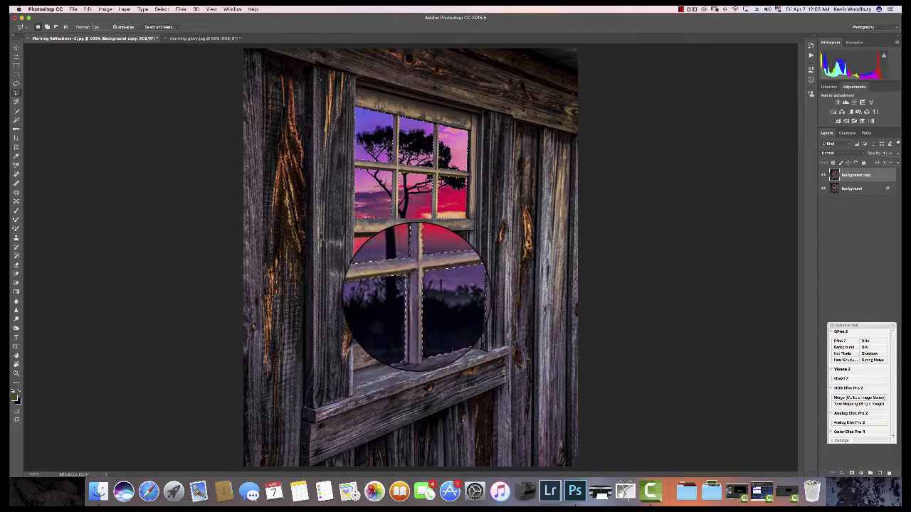
Cut the selected glass panes from Background copy onto a new Layer 1 via Layer Via Cut.
click(123, 11)
mouse_move(128, 18)
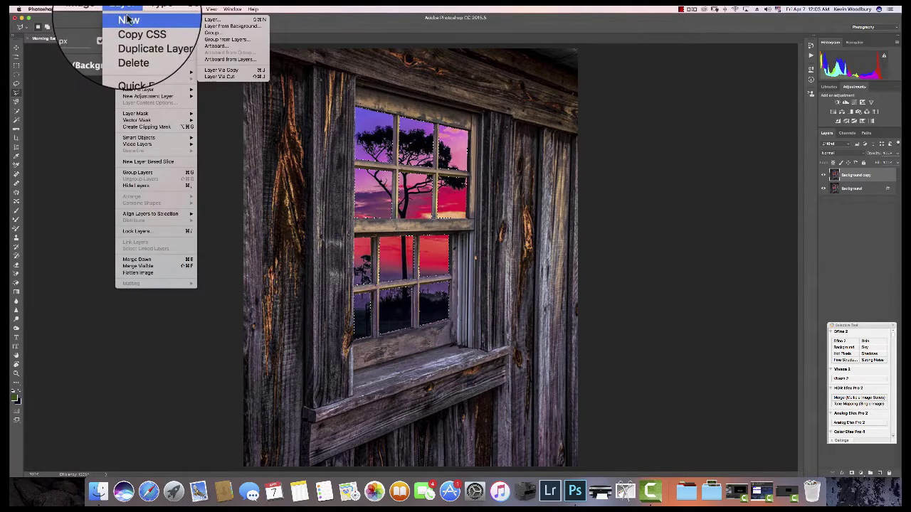
click(237, 79)
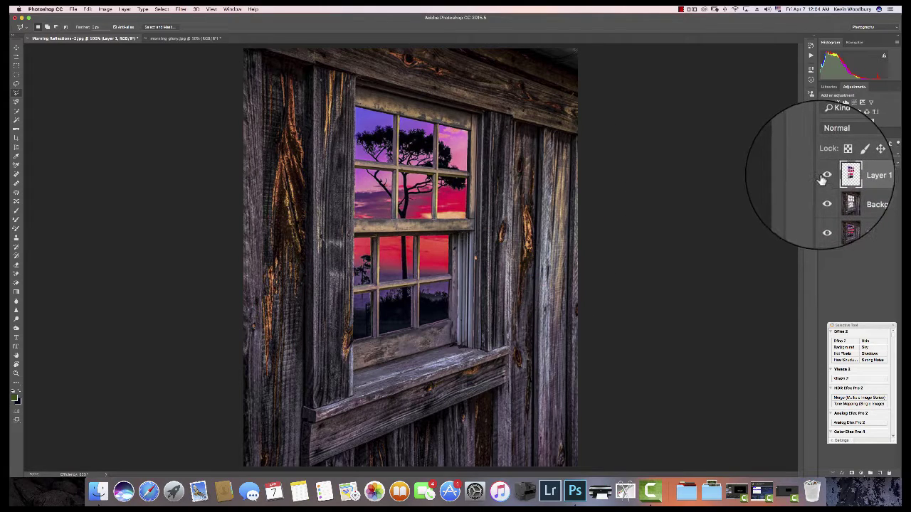
Toggle Layer 1 and Background visibility to confirm transparent panes, leaving Background hidden.
click(823, 178)
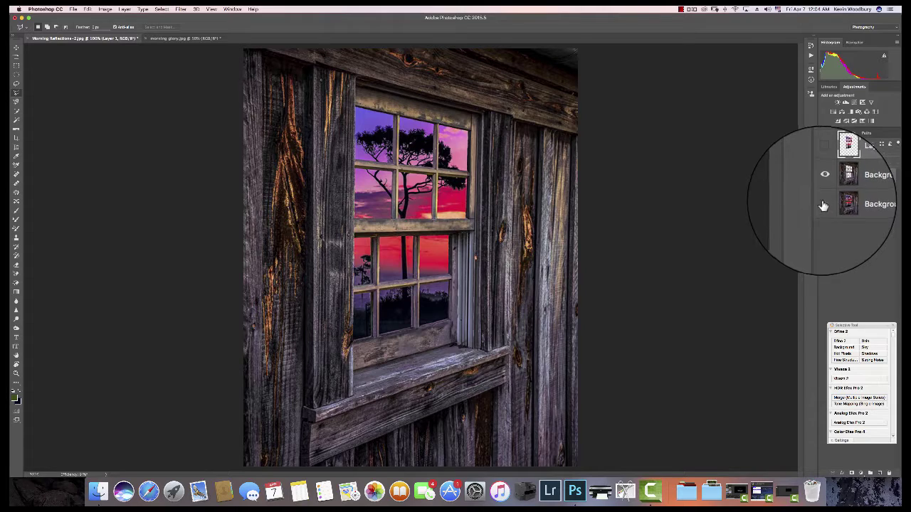
click(823, 204)
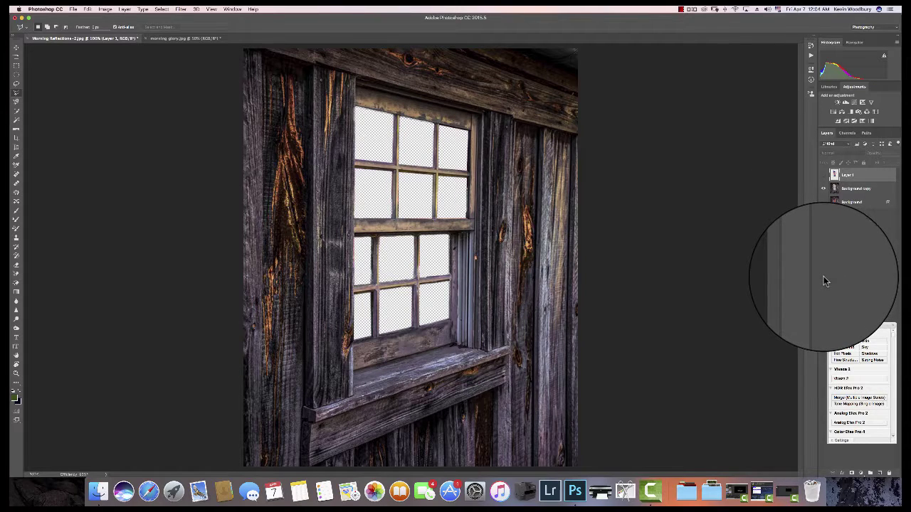
click(822, 208)
click(824, 179)
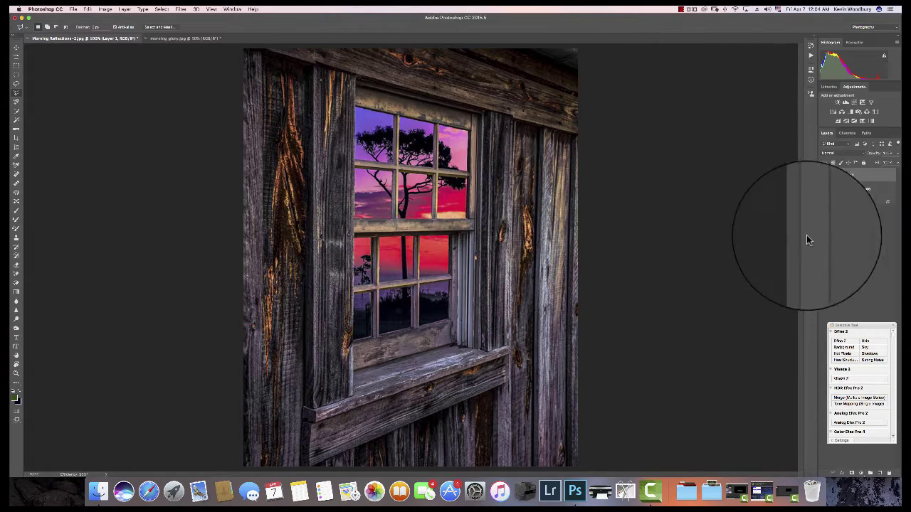
click(823, 174)
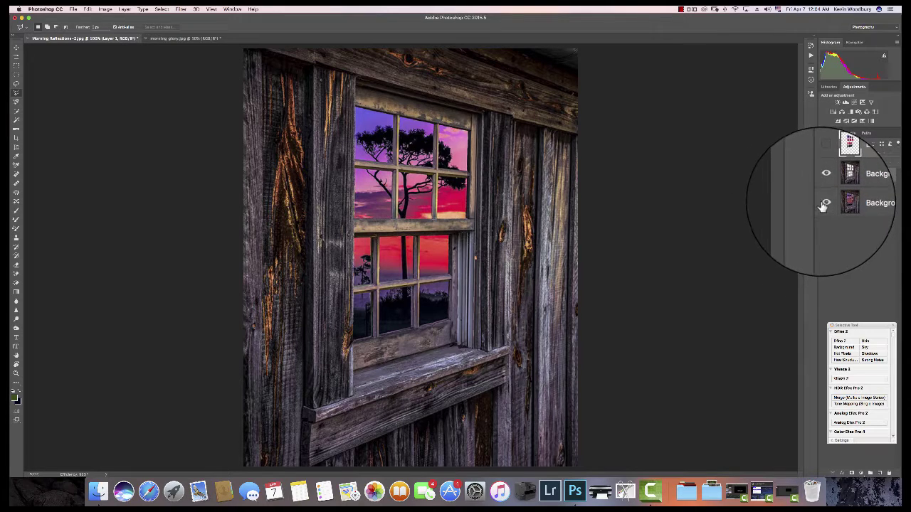
click(823, 201)
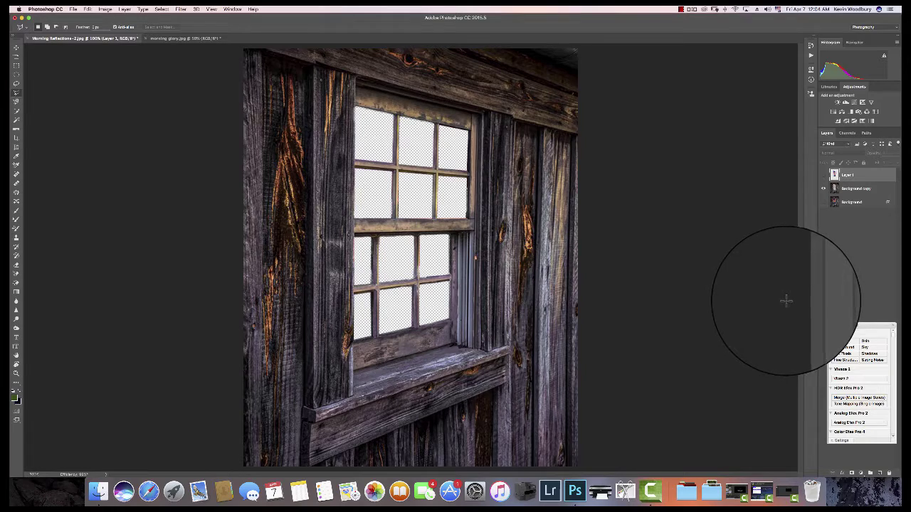
Float morning glory.jpg in its own window, enlarge it, and shift it slightly left.
click(182, 38)
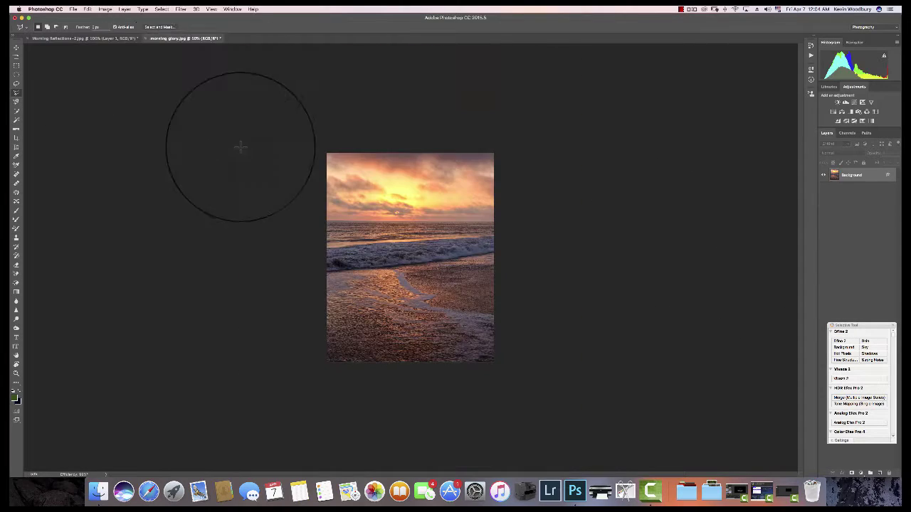
click(124, 38)
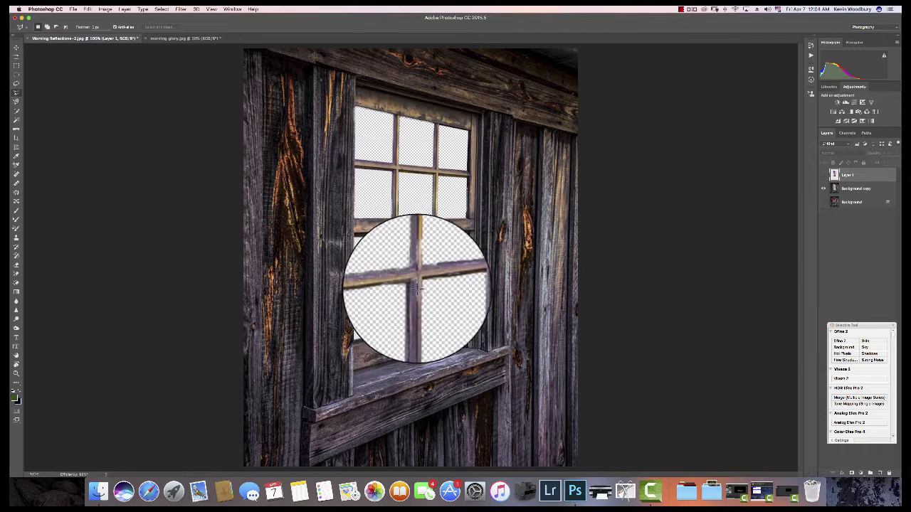
click(171, 40)
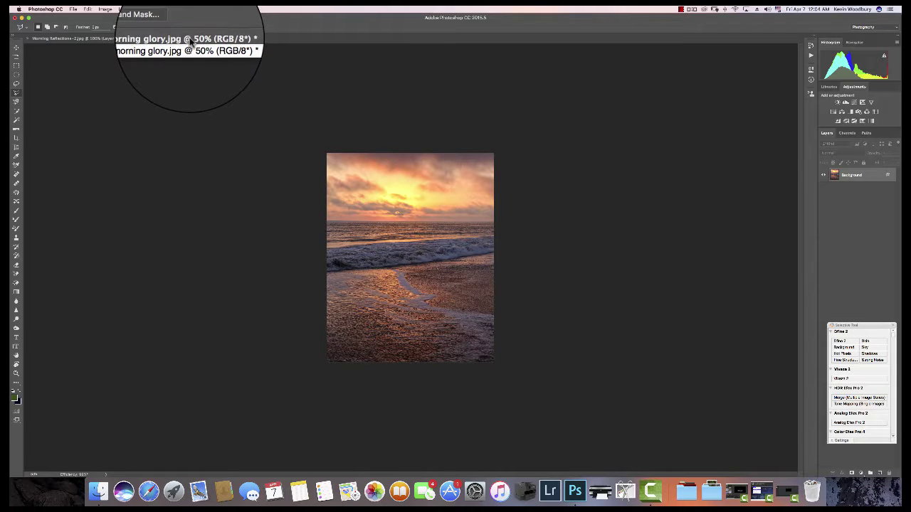
drag(190, 42, 192, 43)
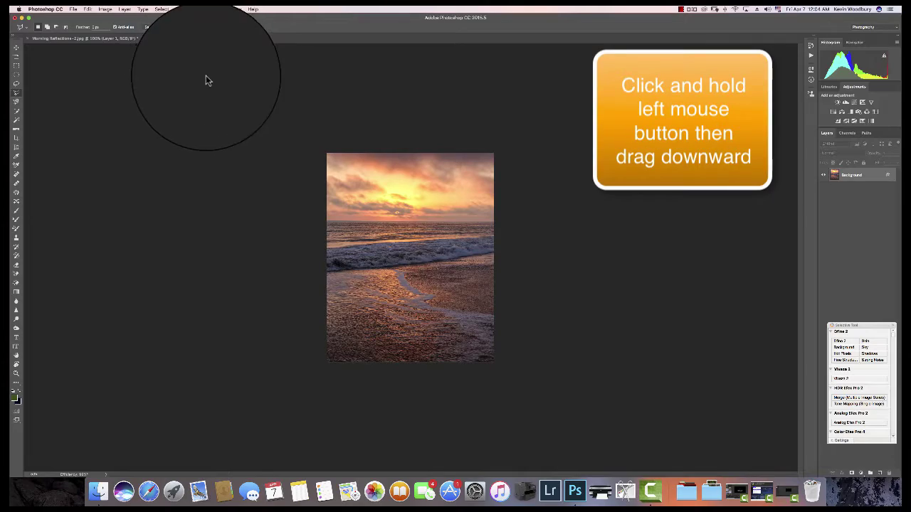
drag(193, 39, 214, 85)
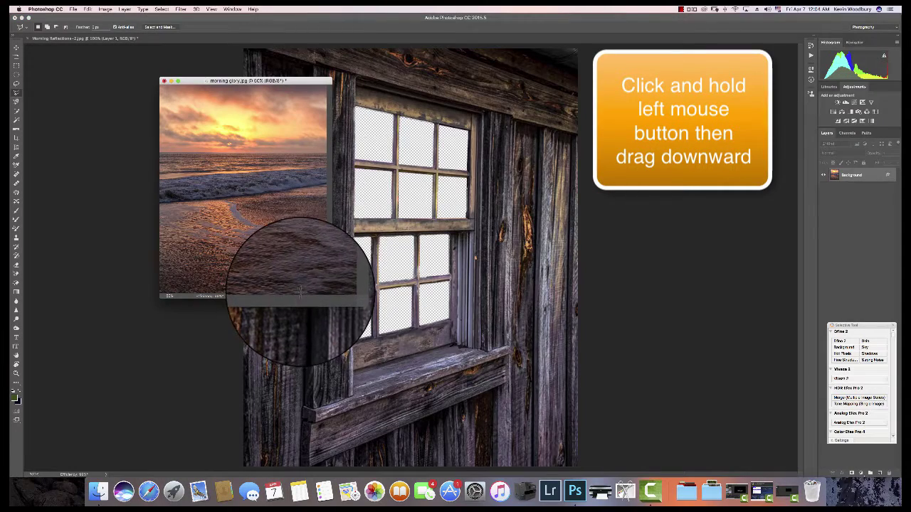
drag(332, 299, 425, 377)
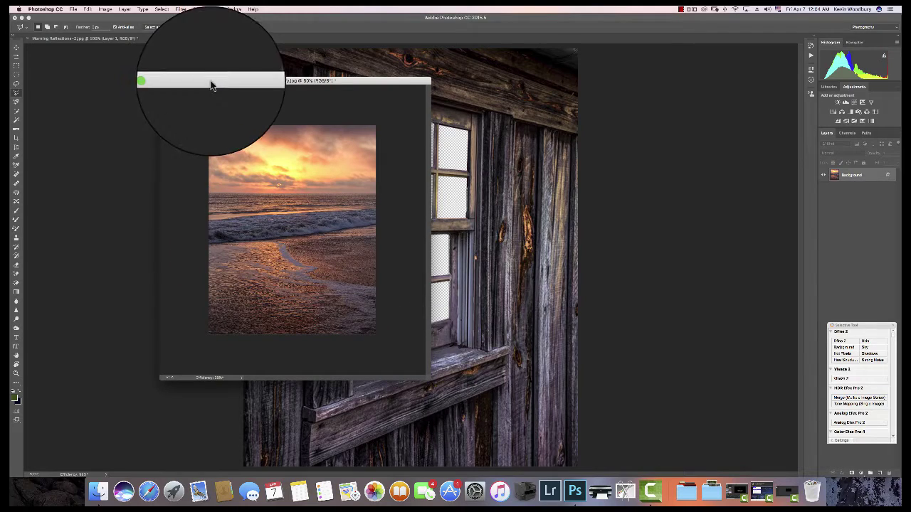
drag(191, 81, 79, 57)
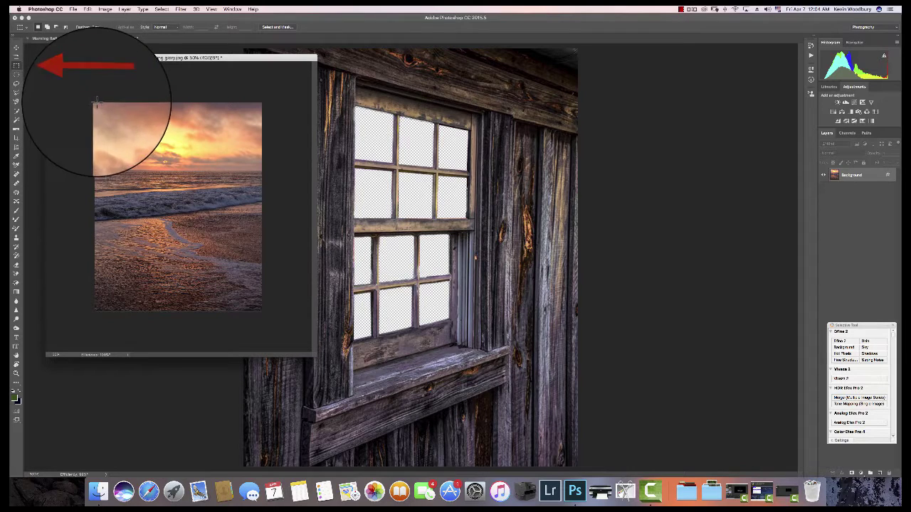
Copy the whole beach sunset photo onto the barn window image as Layer 2, positioned over the window.
drag(93, 102, 298, 315)
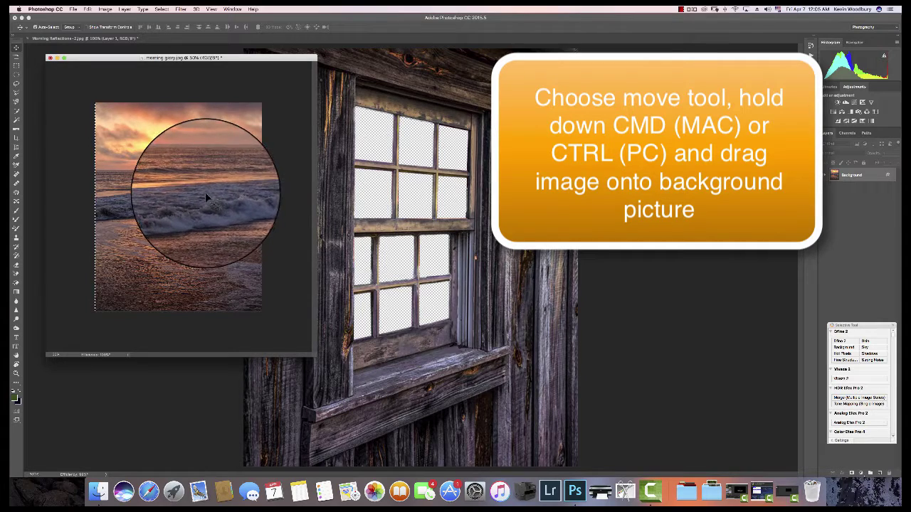
drag(205, 197, 451, 202)
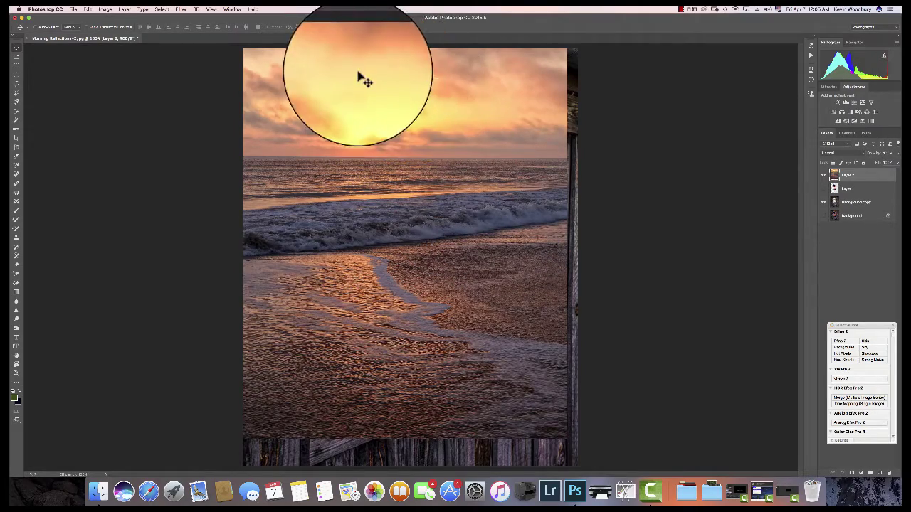
drag(374, 85, 380, 90)
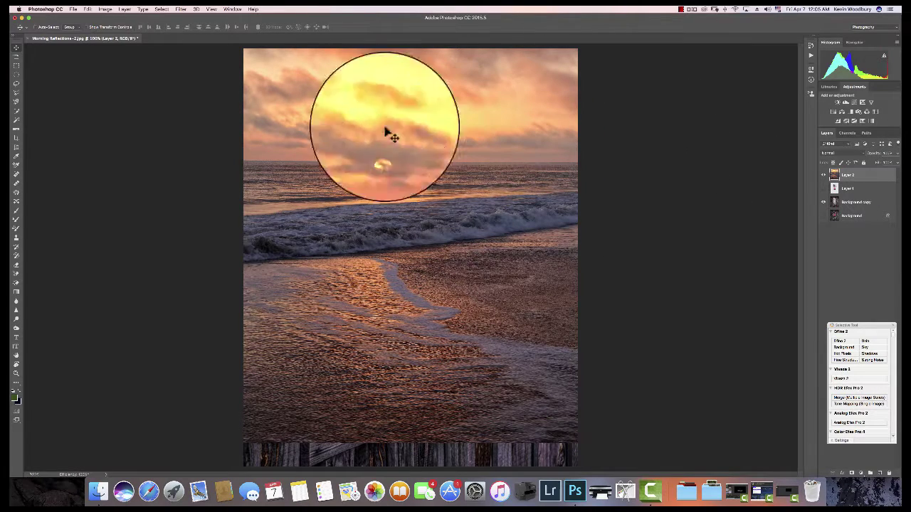
Send Layer 2 to the back beneath the window layer and shift the sunset into the panes.
click(126, 9)
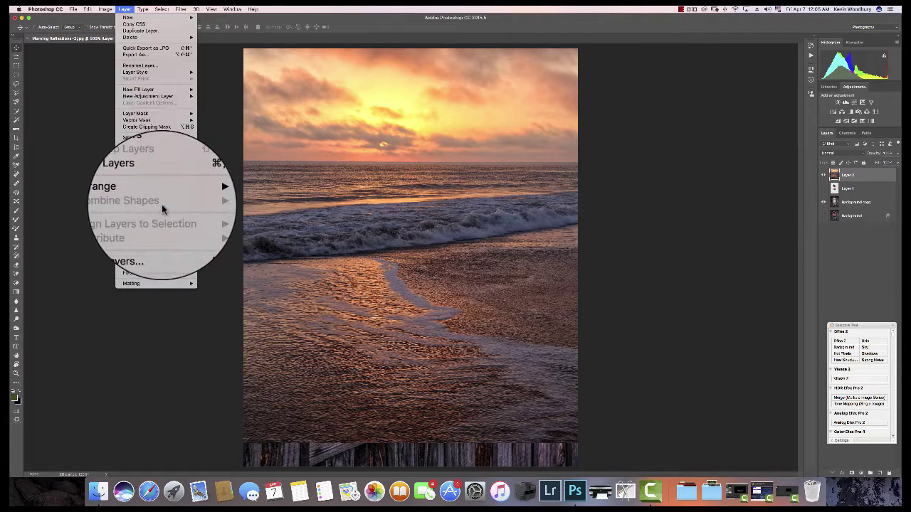
mouse_move(171, 197)
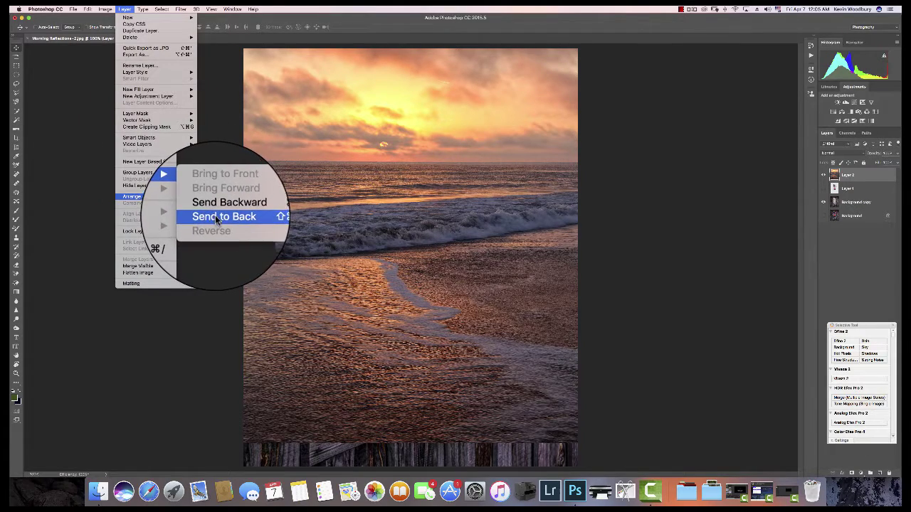
click(217, 217)
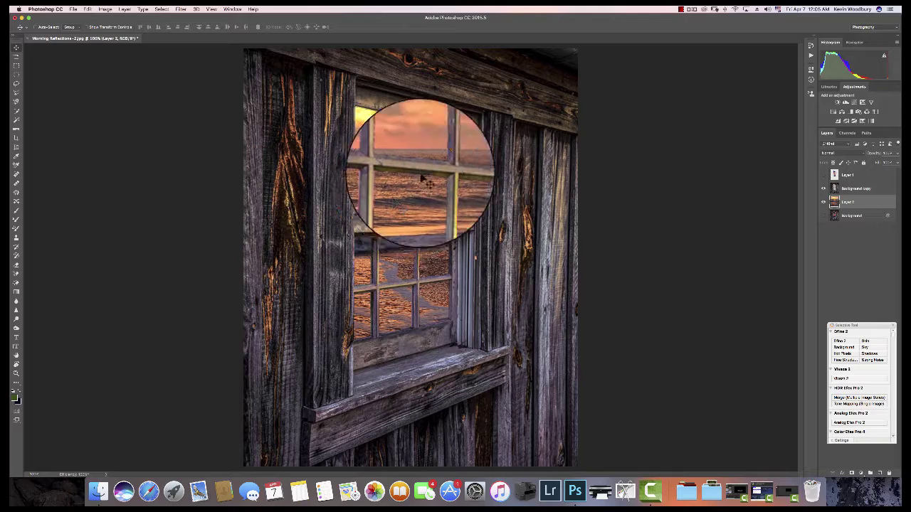
drag(418, 184, 416, 204)
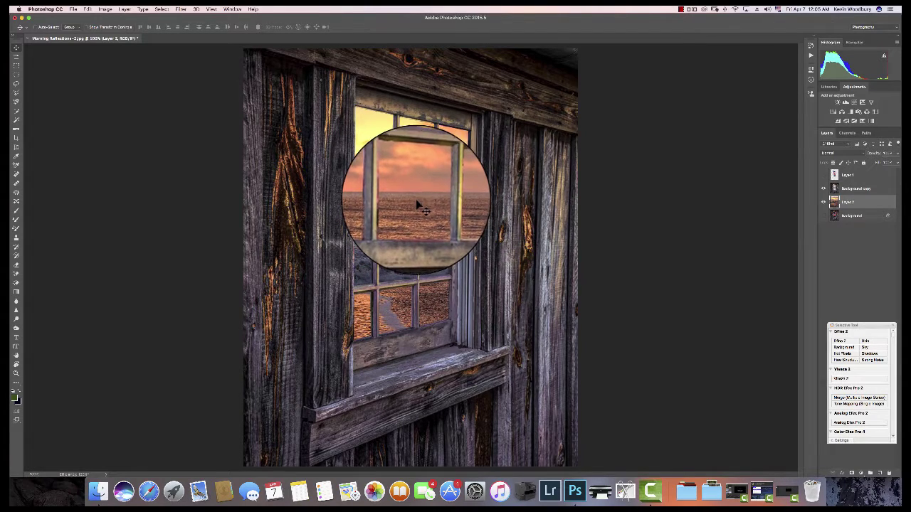
Compare Layer 2 with the purple-sky Background, leave Background hidden, and nudge the sunset into place.
click(824, 207)
click(823, 220)
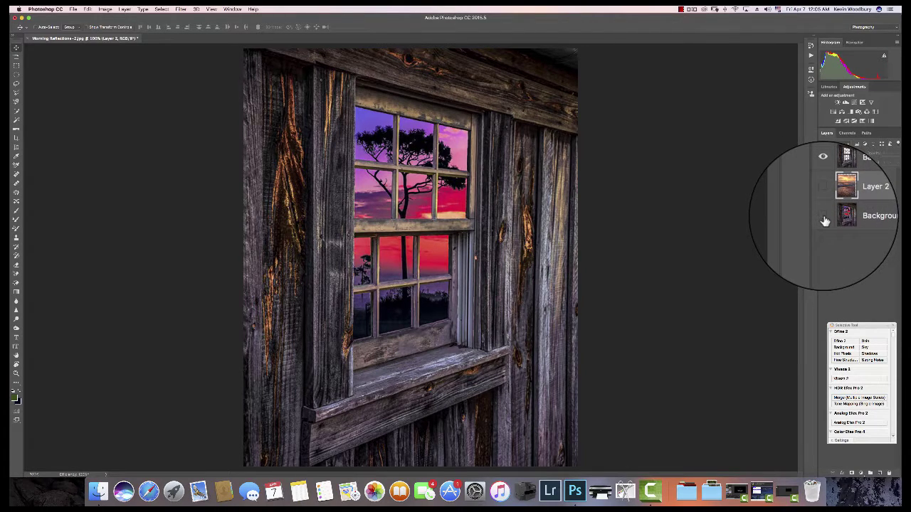
click(823, 221)
click(823, 207)
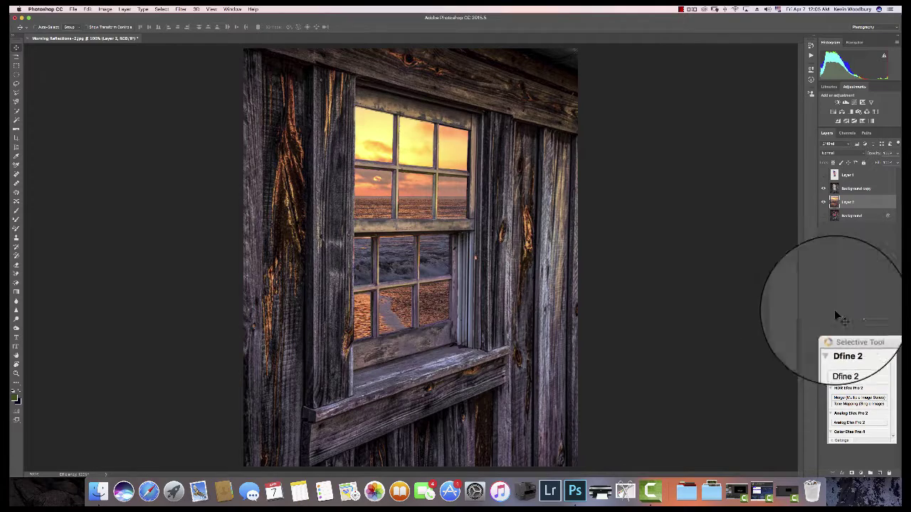
drag(394, 253, 397, 264)
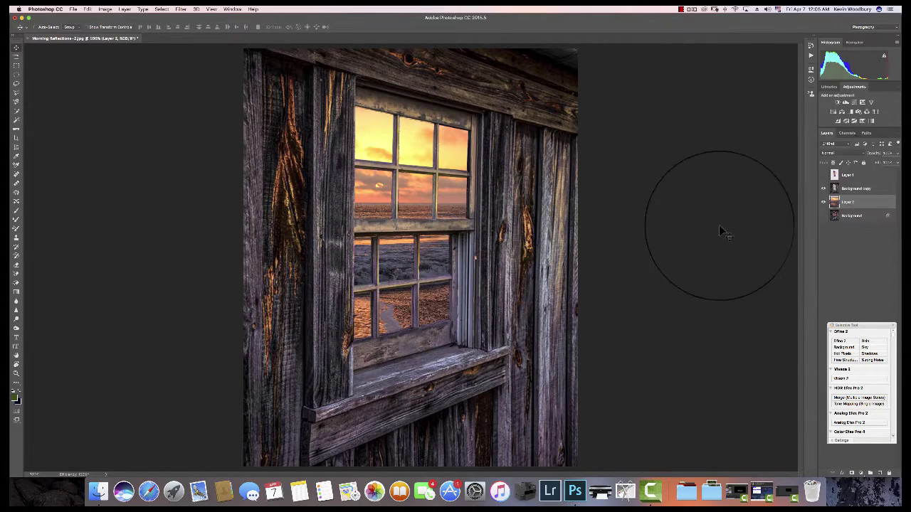
drag(417, 202, 417, 206)
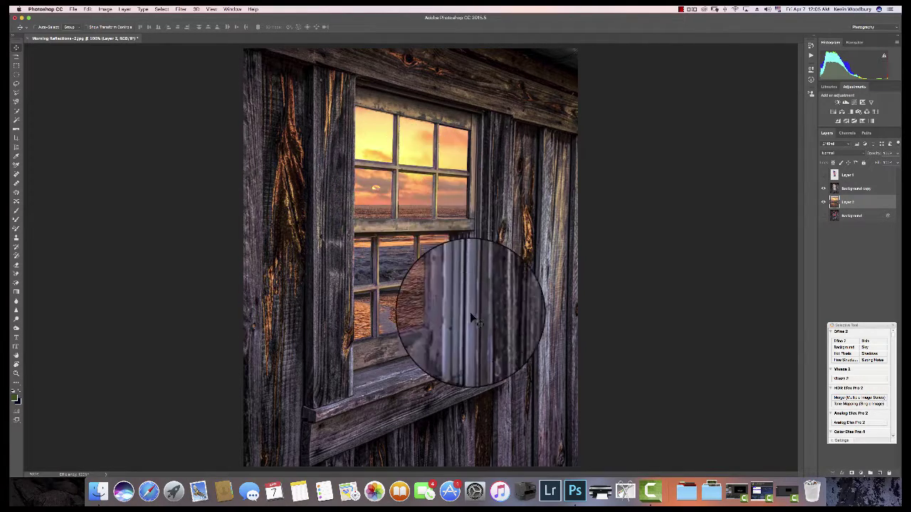